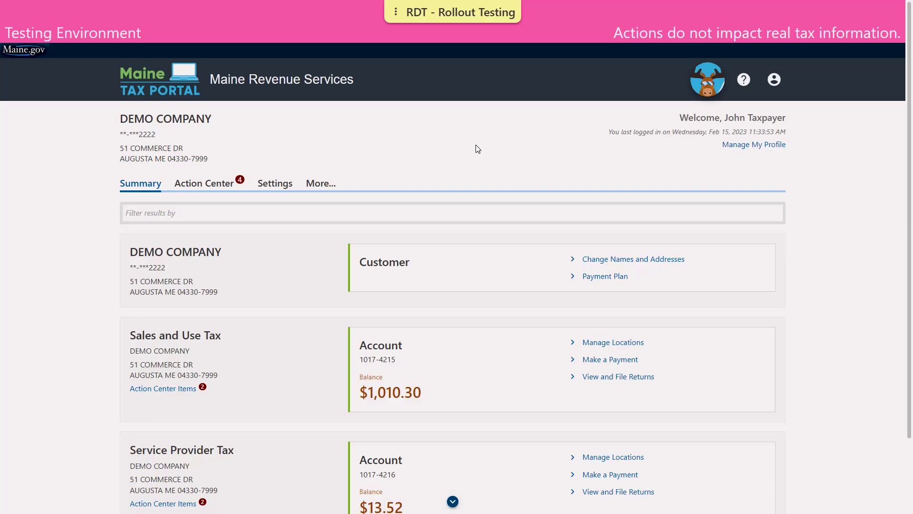
- Open the Sales and Use Tax return for the 30-Nov-2022 period and start amending it
{"action": "scroll", "coordinate": [475, 149], "scroll_direction": "down", "scroll_amount": 3}
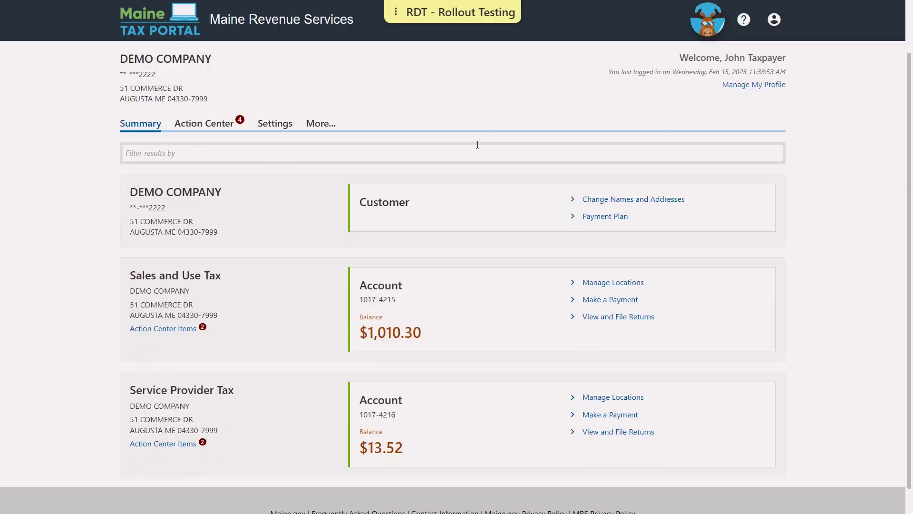
{"action": "left_click", "coordinate": [603, 290]}
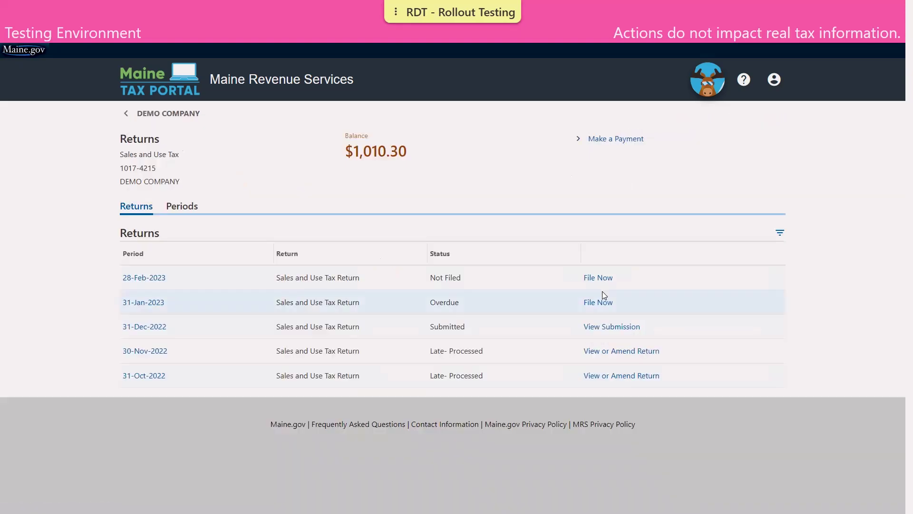
{"action": "left_click", "coordinate": [616, 352]}
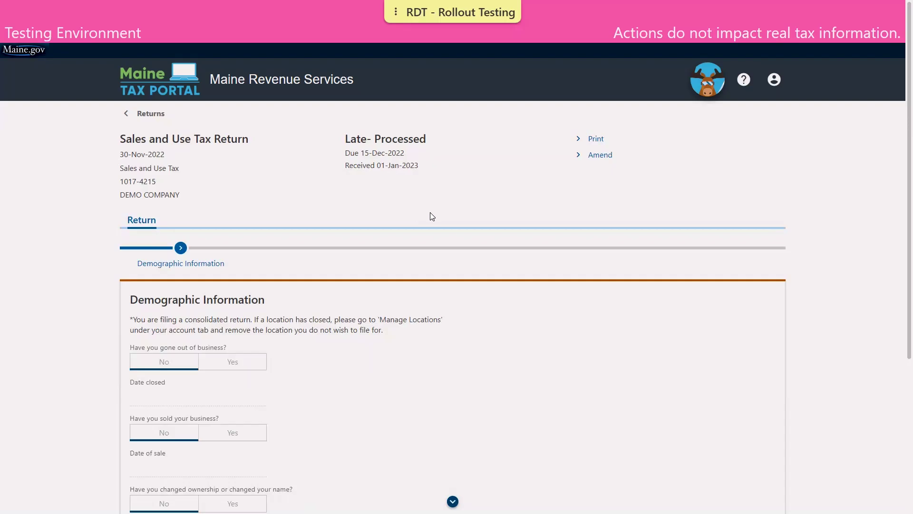
{"action": "scroll", "coordinate": [430, 212], "scroll_direction": "down", "scroll_amount": 2}
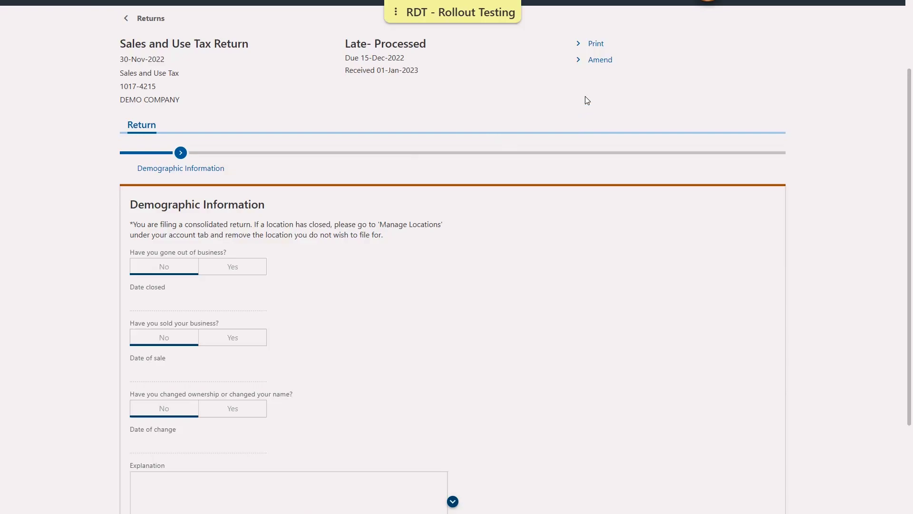
{"action": "left_click", "coordinate": [607, 64]}
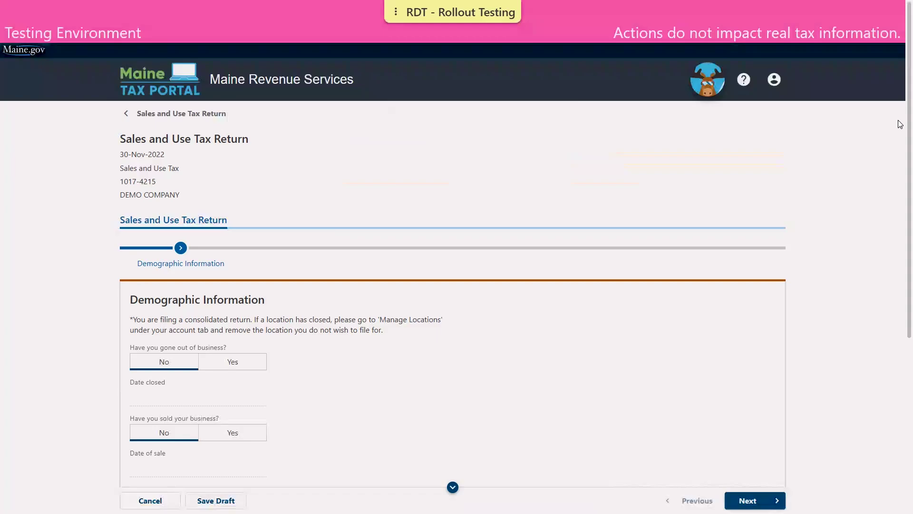
- Set the reason for amending to "Tax reported on incorrect tax rate" and continue to the Sales Breakdown section
{"action": "scroll", "coordinate": [901, 143], "scroll_direction": "down", "scroll_amount": 2}
{"action": "scroll", "coordinate": [900, 189], "scroll_direction": "down", "scroll_amount": 3}
{"action": "scroll", "coordinate": [822, 240], "scroll_direction": "down", "scroll_amount": 1}
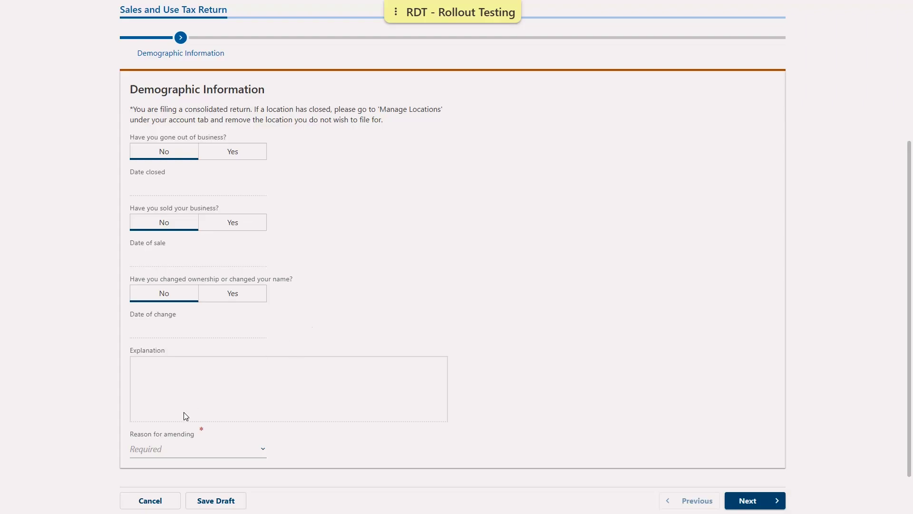
{"action": "left_click", "coordinate": [232, 451]}
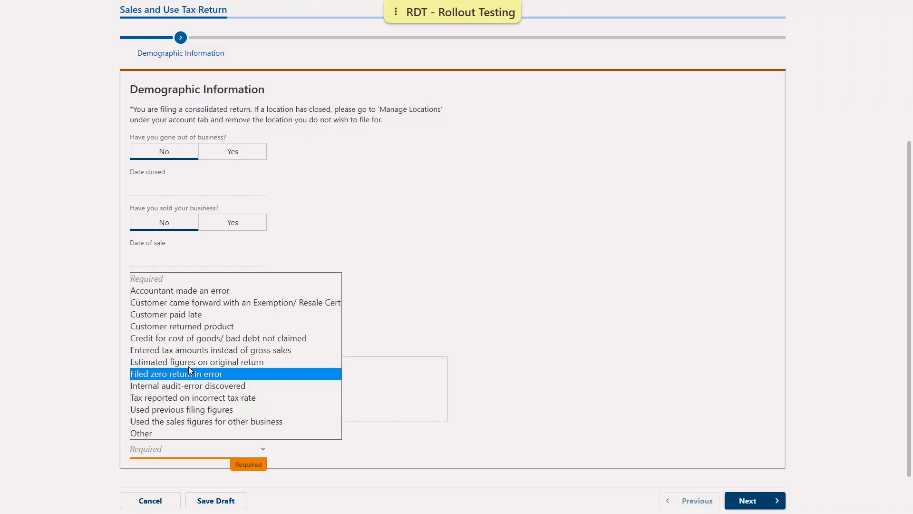
{"action": "left_click", "coordinate": [187, 398]}
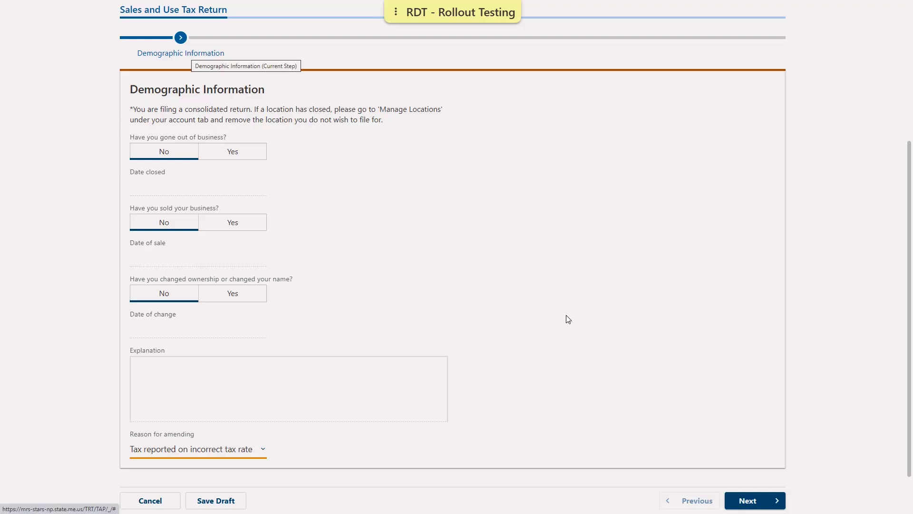
{"action": "left_click", "coordinate": [760, 498]}
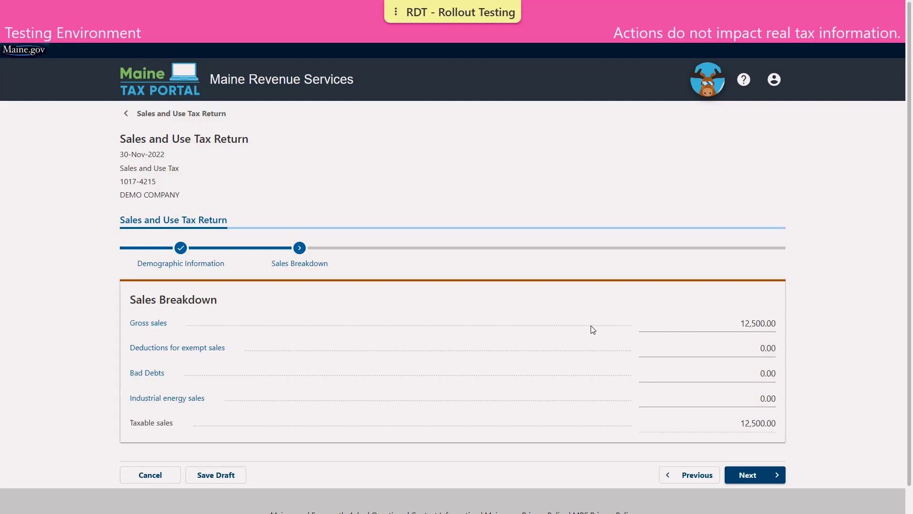
- Set gross sales to 20,000 and deductions for exempt sales to 2,500 in the Sales Breakdown
{"action": "left_click", "coordinate": [679, 327]}
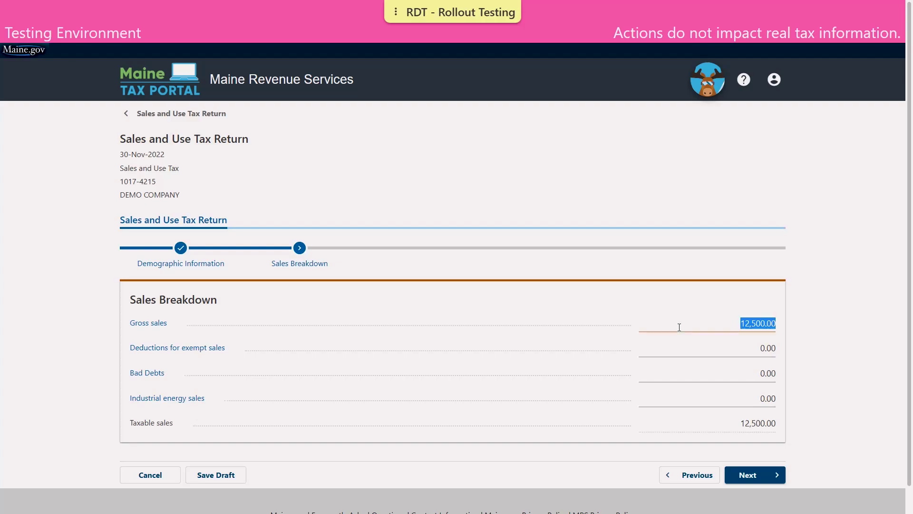
{"action": "type", "text": "20,000"}
{"action": "left_click", "coordinate": [705, 351]}
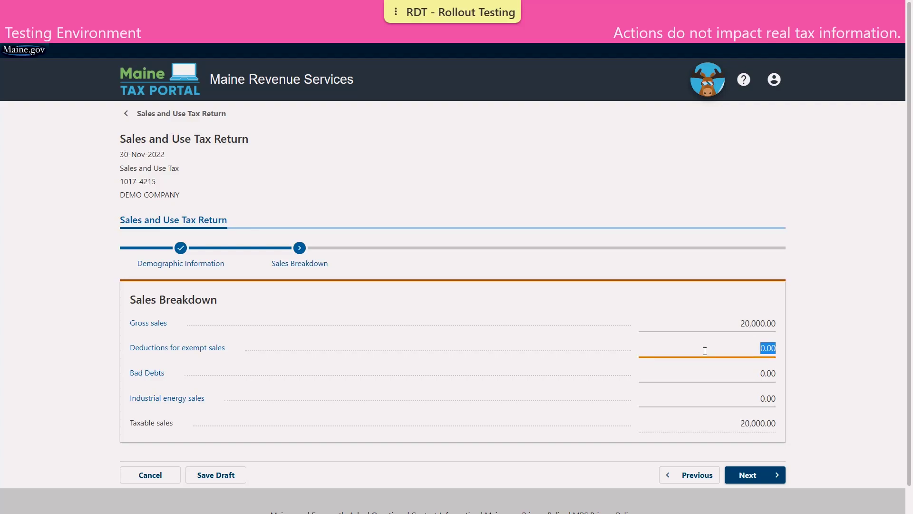
{"action": "type", "text": "2500"}
{"action": "left_click", "coordinate": [497, 353]}
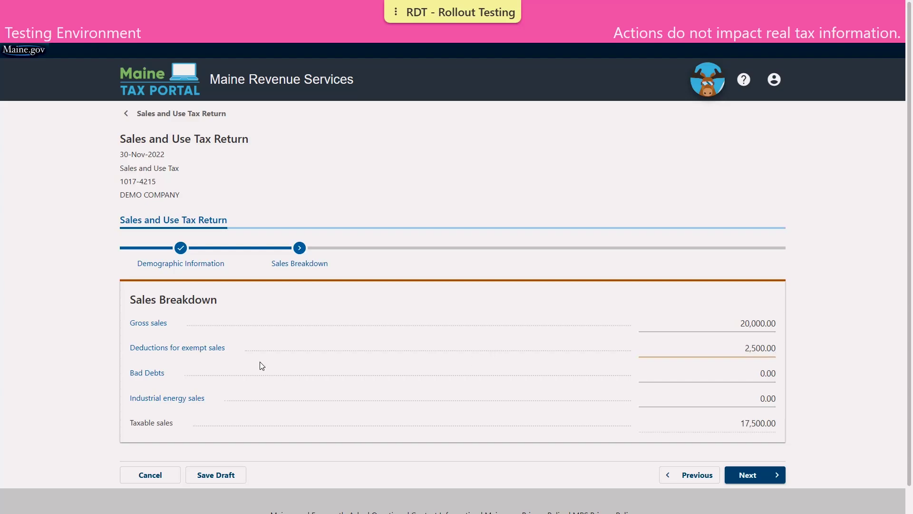
- Read the explanation of deductions for exempt sales and continue to the Consolidated section
{"action": "left_click", "coordinate": [189, 350]}
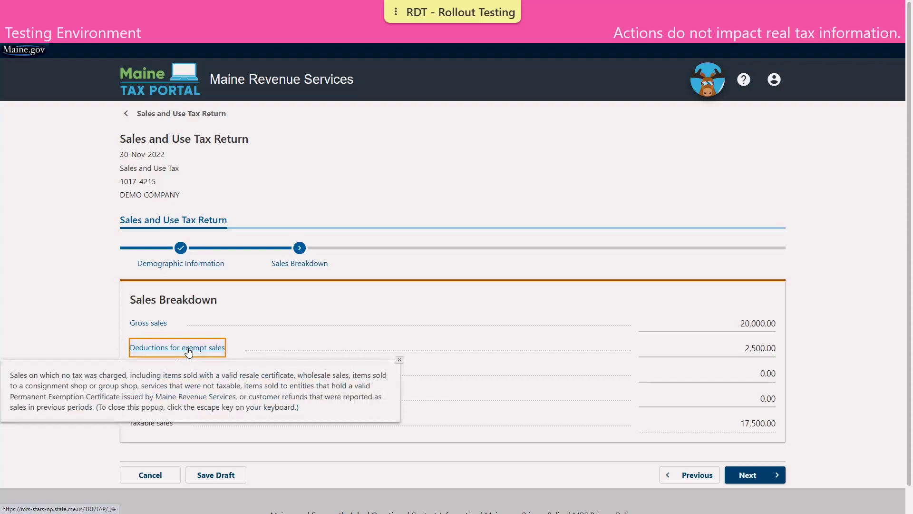
{"action": "left_click", "coordinate": [399, 362]}
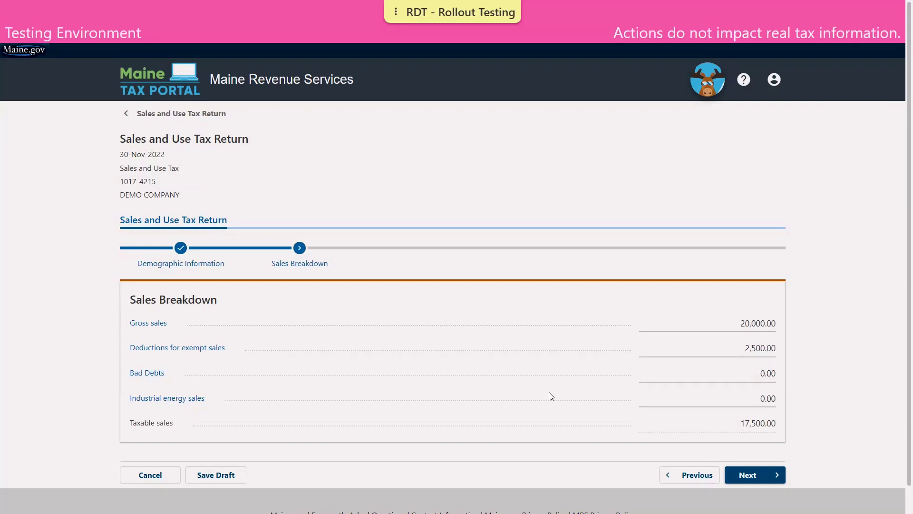
{"action": "left_click", "coordinate": [741, 478]}
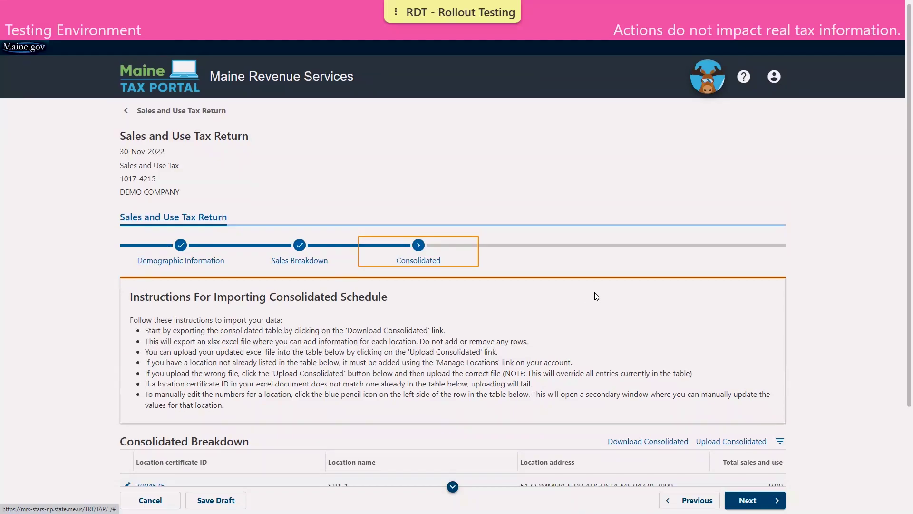
- Upload the amended schedule .xlsx file into the Consolidated Breakdown table
{"action": "scroll", "coordinate": [595, 298], "scroll_direction": "down", "scroll_amount": 1}
{"action": "scroll", "coordinate": [431, 299], "scroll_direction": "down", "scroll_amount": 1}
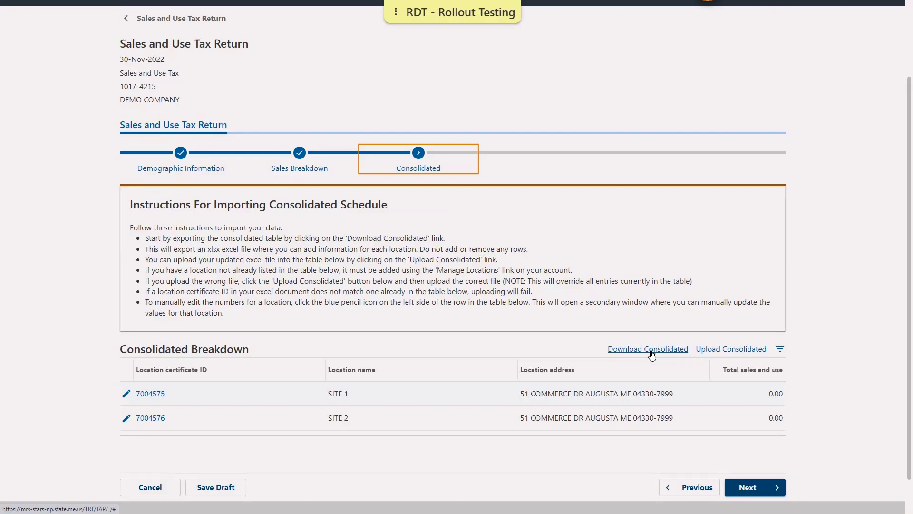
{"action": "left_click", "coordinate": [717, 350]}
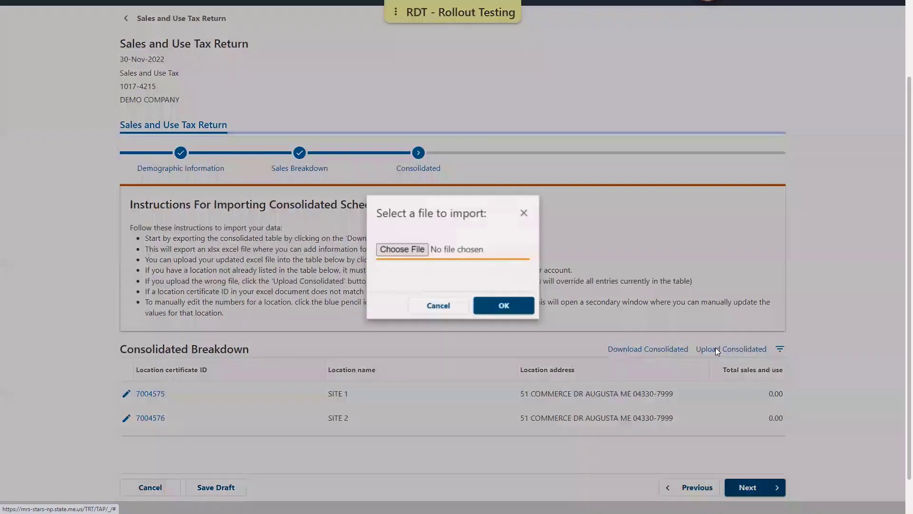
{"action": "left_click", "coordinate": [414, 251]}
{"action": "double_click", "coordinate": [629, 343]}
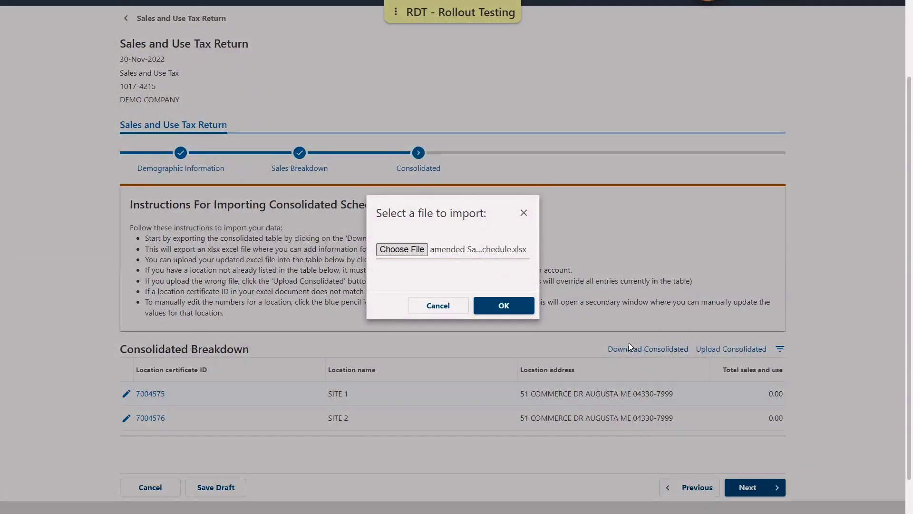
{"action": "left_click", "coordinate": [503, 306]}
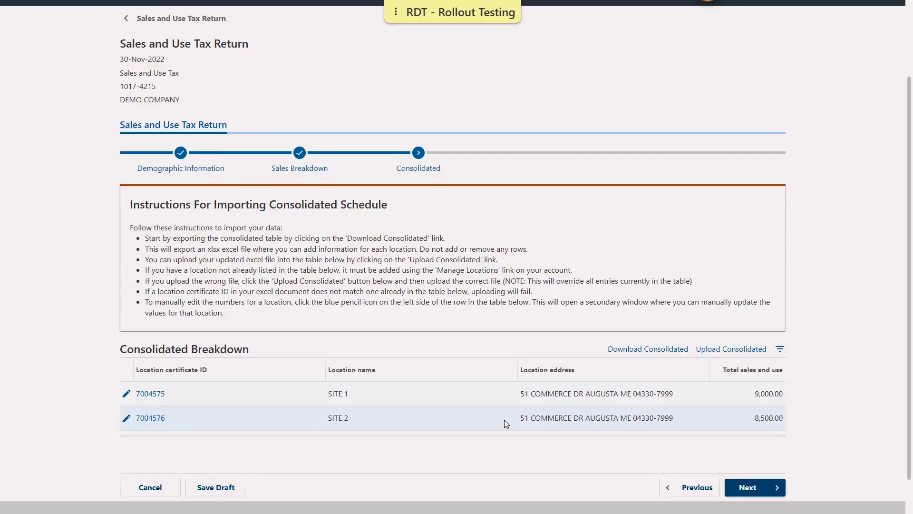
- Advance through the Sales, Cannabis, Rentals, Taxable Sales, Use Tax, Fees, and Total Due and Credits sections to reach Documentation
{"action": "left_click", "coordinate": [752, 486]}
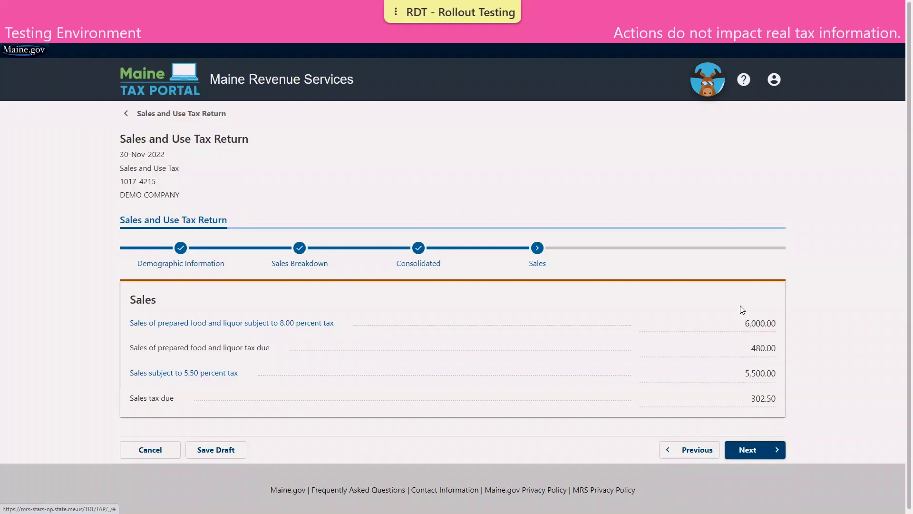
{"action": "left_click", "coordinate": [777, 453]}
{"action": "scroll", "coordinate": [763, 477], "scroll_direction": "down", "scroll_amount": 2}
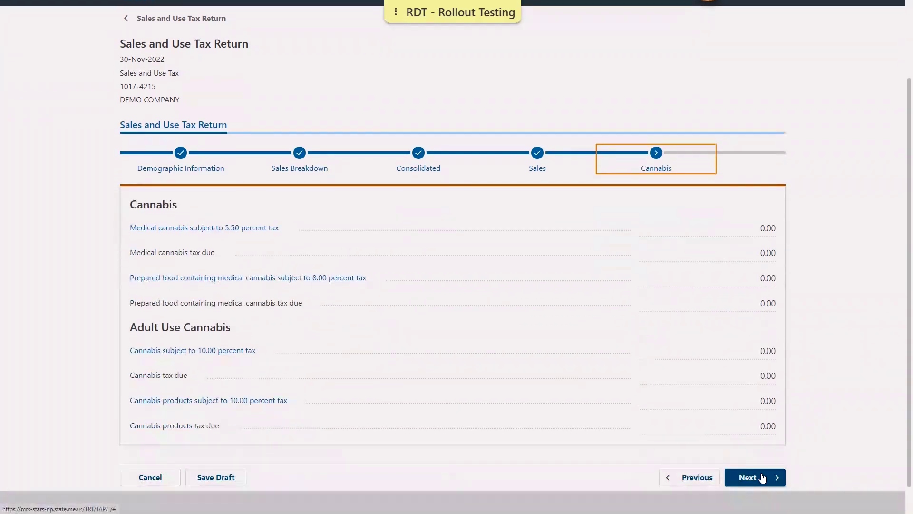
{"action": "left_click", "coordinate": [762, 477]}
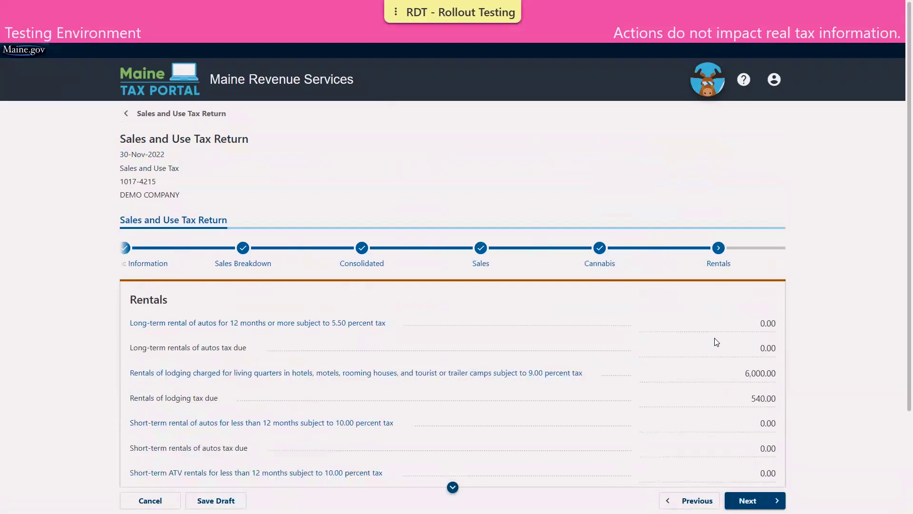
{"action": "scroll", "coordinate": [717, 342], "scroll_direction": "down", "scroll_amount": 2}
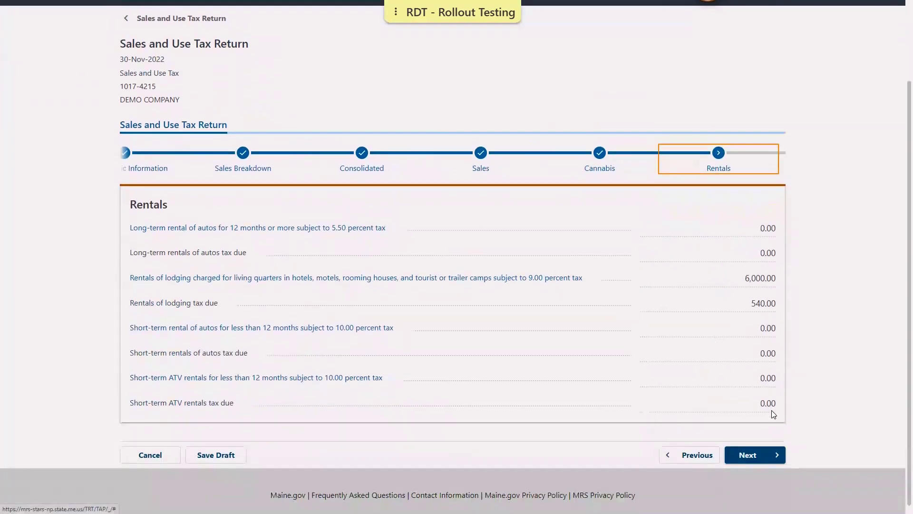
{"action": "left_click", "coordinate": [773, 455]}
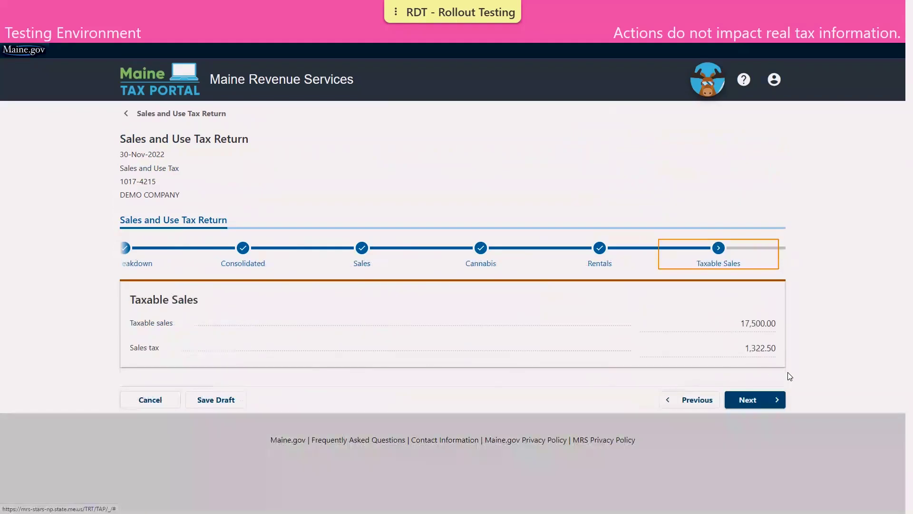
{"action": "left_click", "coordinate": [782, 399]}
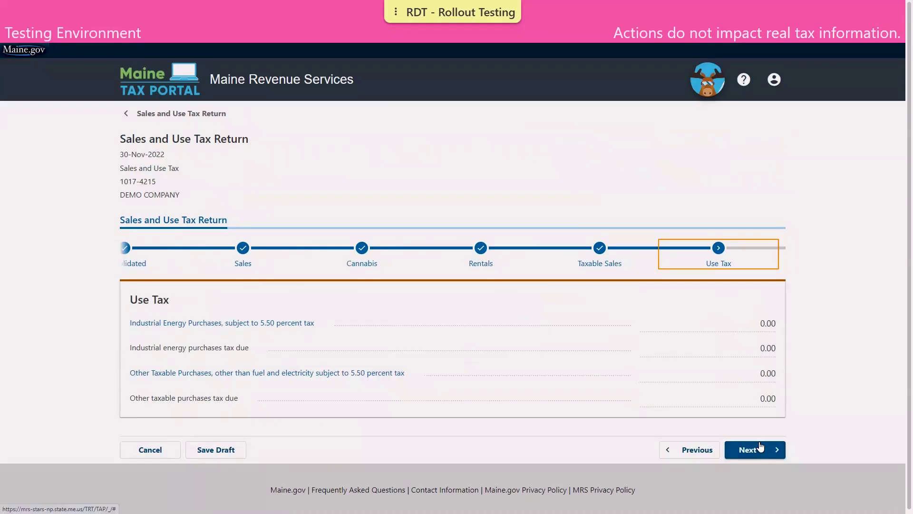
{"action": "left_click", "coordinate": [760, 448]}
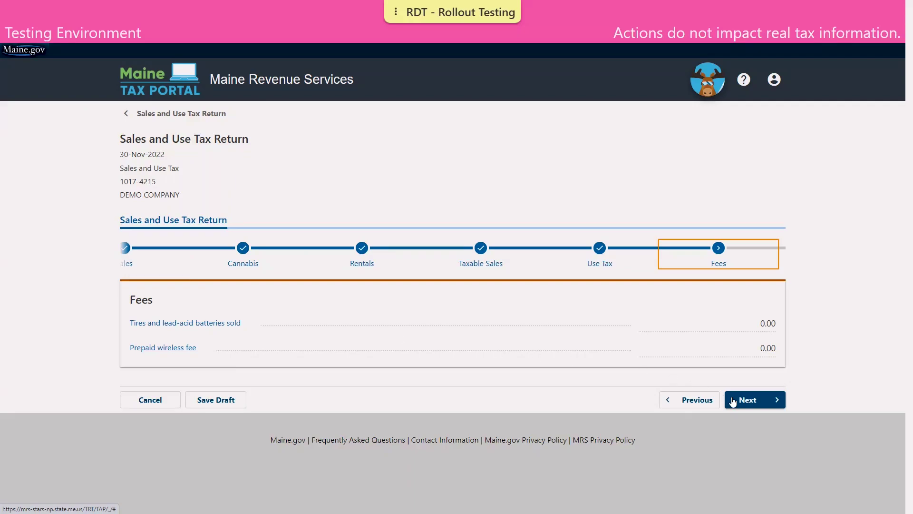
{"action": "left_click", "coordinate": [750, 405]}
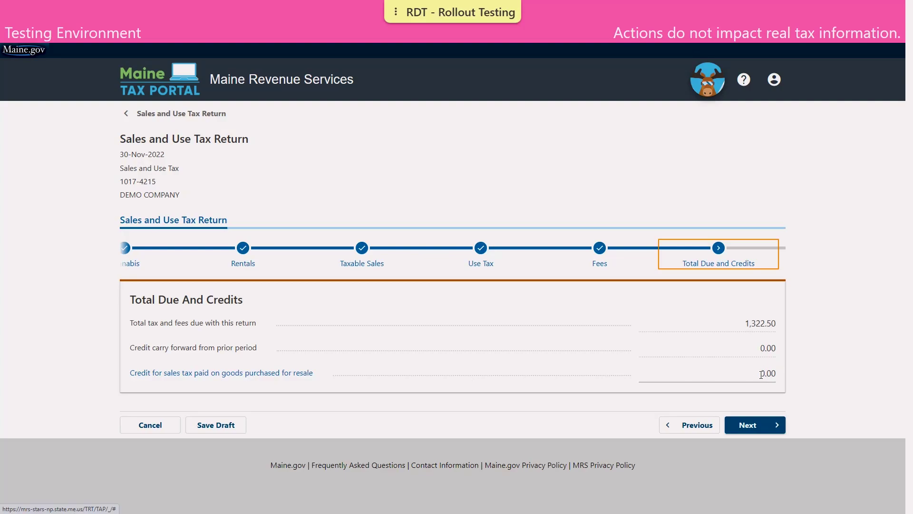
{"action": "left_click", "coordinate": [769, 425]}
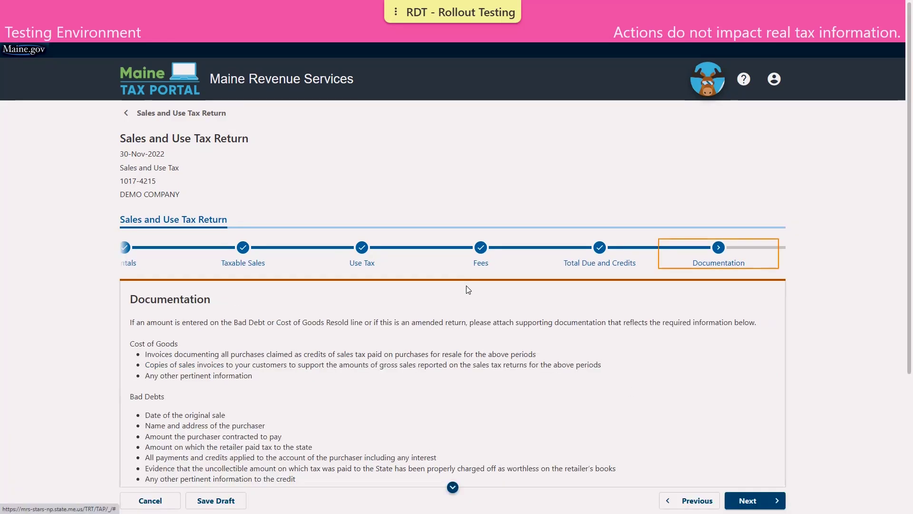
- Attach Demo Attachment.pdf as supporting documentation with the description "back up document" and continue to the Balance section
{"action": "scroll", "coordinate": [469, 290], "scroll_direction": "down", "scroll_amount": 3}
{"action": "scroll", "coordinate": [468, 289], "scroll_direction": "down", "scroll_amount": 1}
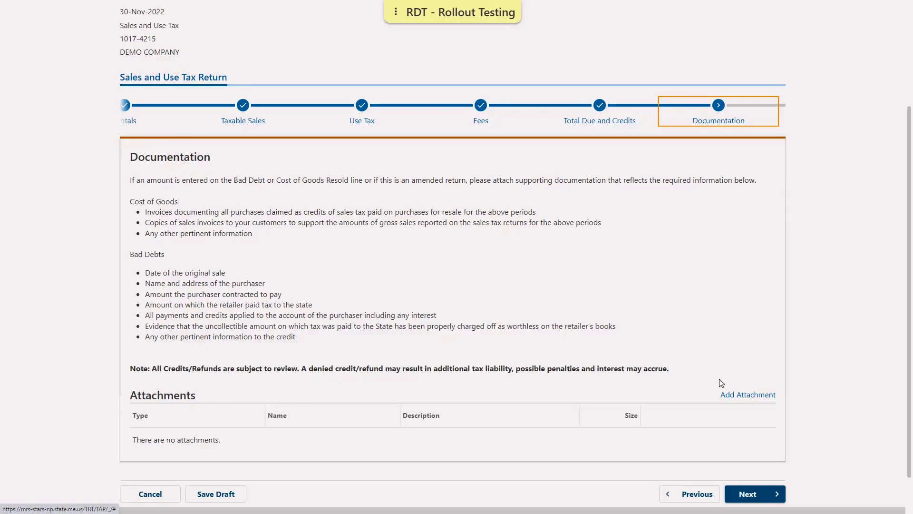
{"action": "left_click", "coordinate": [737, 397]}
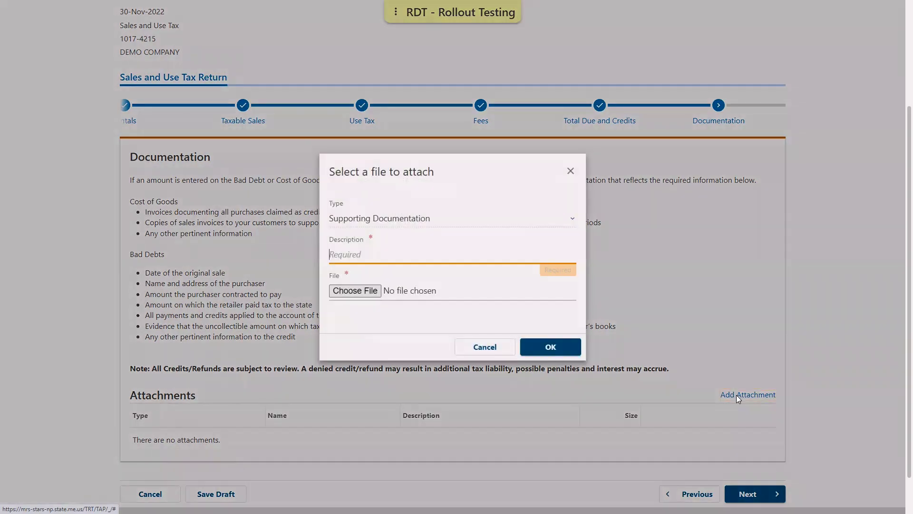
{"action": "type", "text": "back up"}
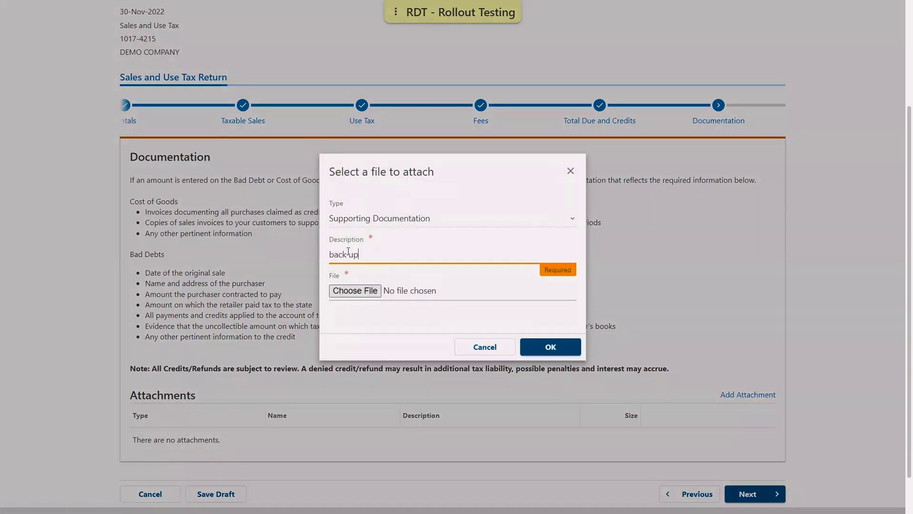
{"action": "type", "text": " document"}
{"action": "left_click", "coordinate": [366, 292]}
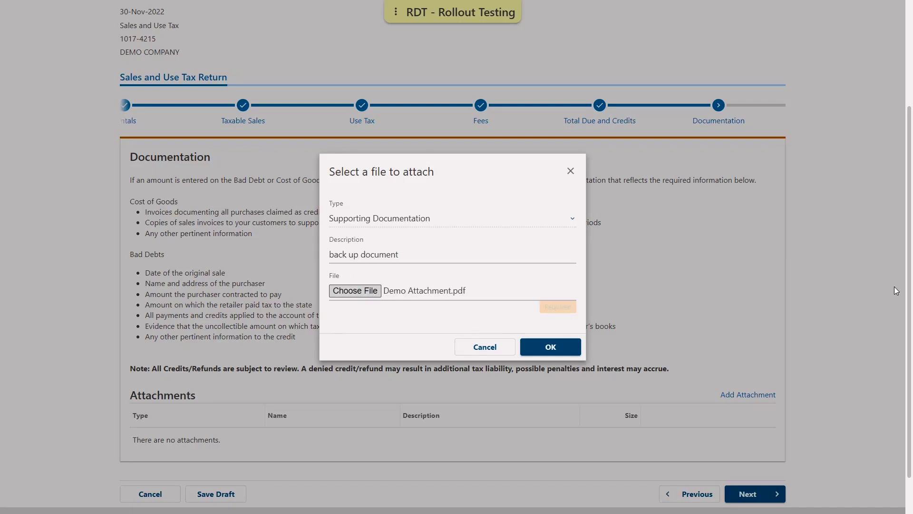
{"action": "left_click", "coordinate": [553, 347]}
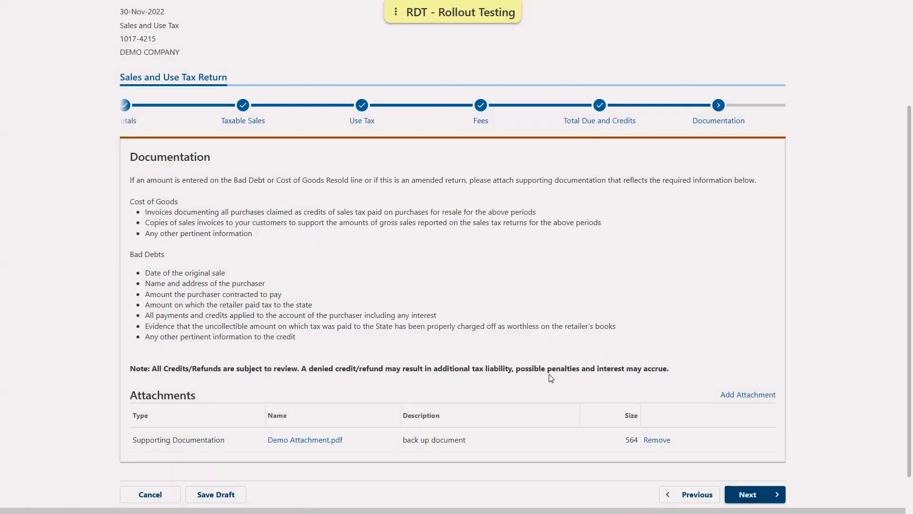
{"action": "left_click", "coordinate": [745, 496]}
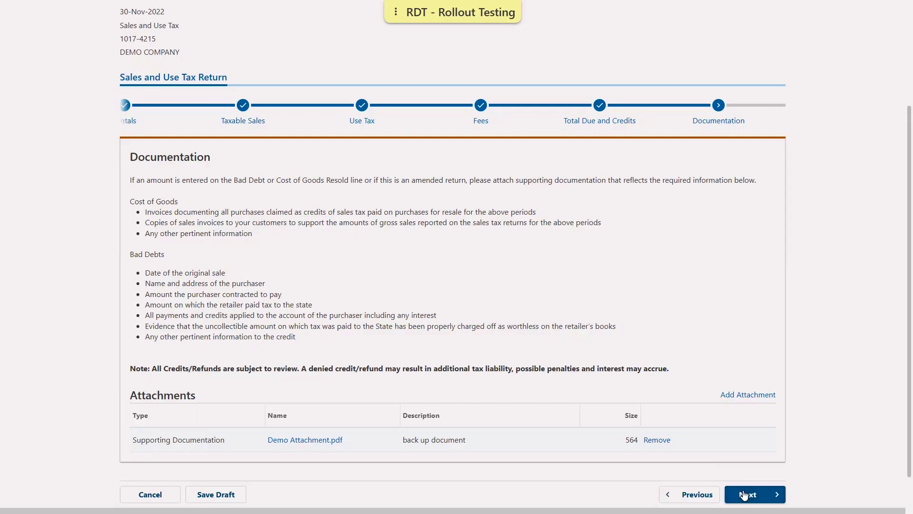
{"action": "left_click", "coordinate": [745, 495]}
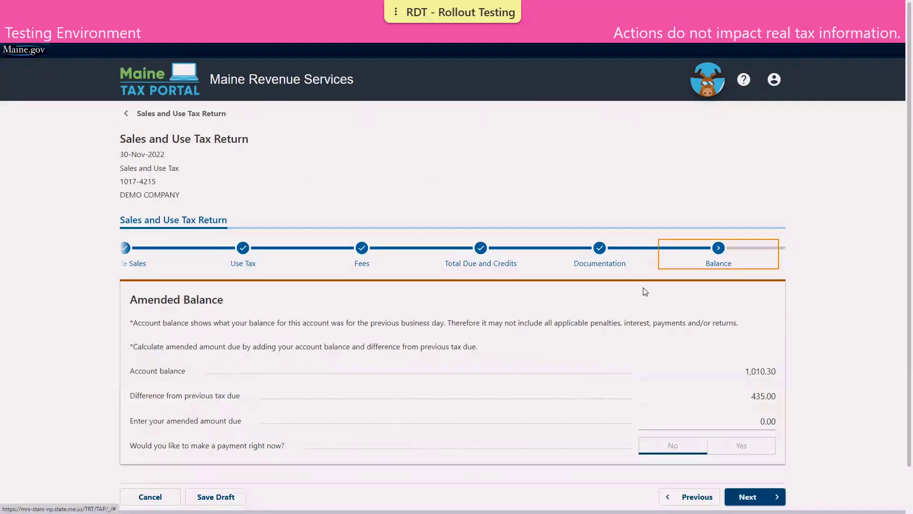
- Enter 1,445.30 as the amended amount due, choose to make a payment right now, and continue to the Payment section
{"action": "scroll", "coordinate": [645, 291], "scroll_direction": "down", "scroll_amount": 1}
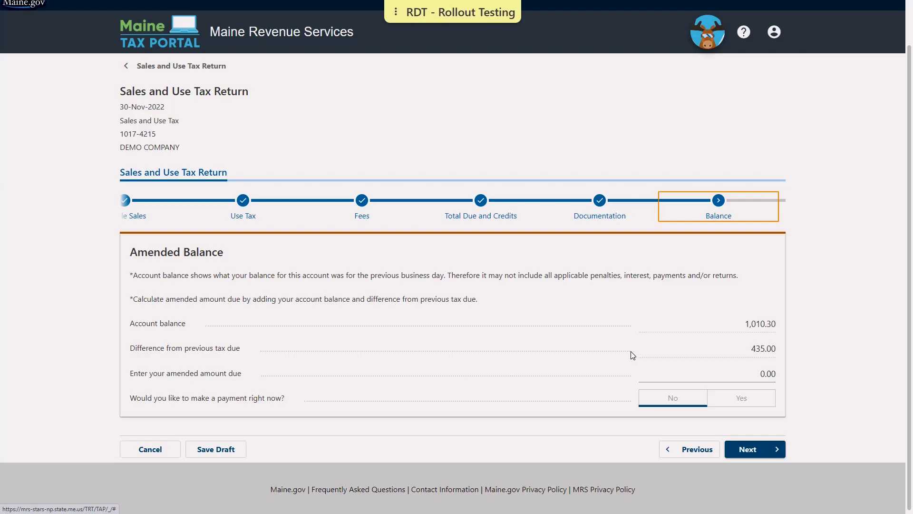
{"action": "left_click", "coordinate": [739, 378]}
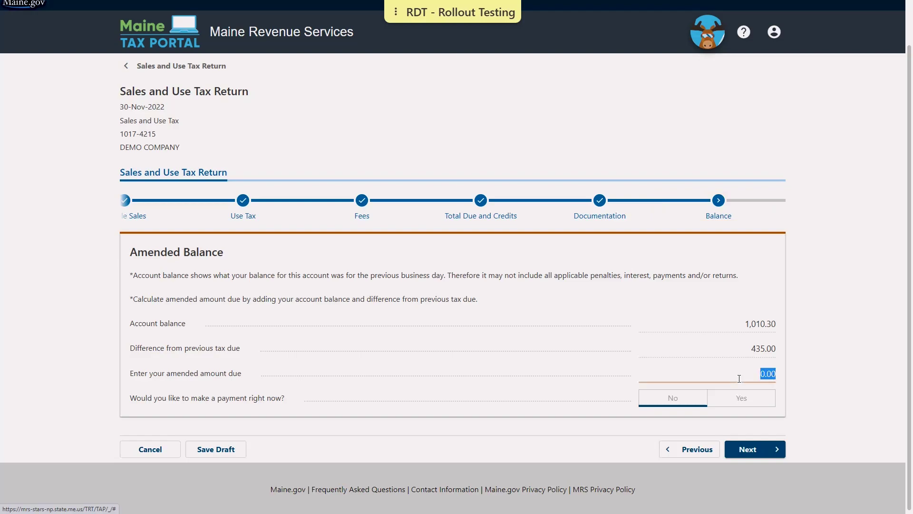
{"action": "type", "text": "1"}
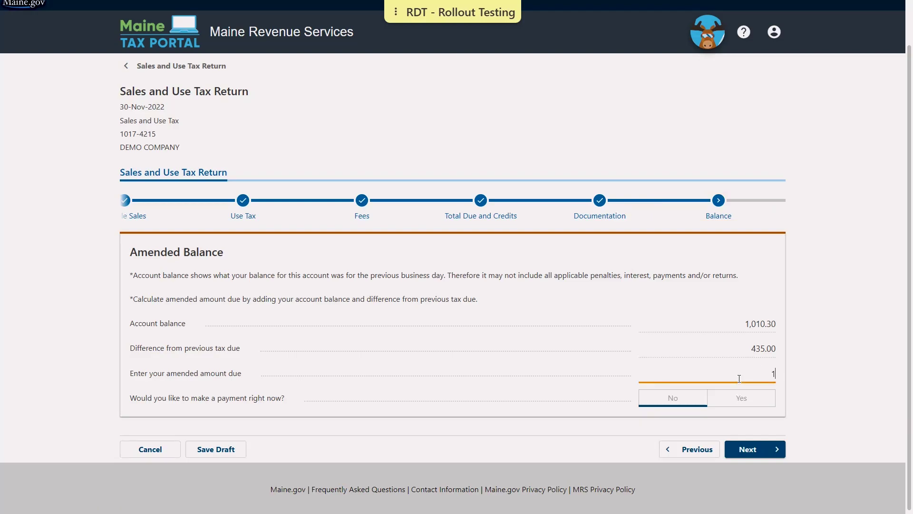
{"action": "type", "text": "445.30"}
{"action": "left_click", "coordinate": [599, 382]}
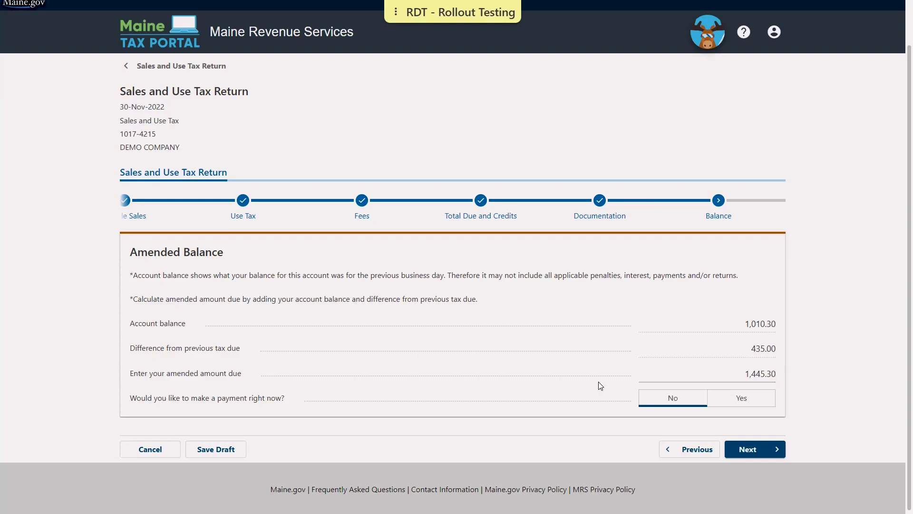
{"action": "left_click", "coordinate": [735, 409]}
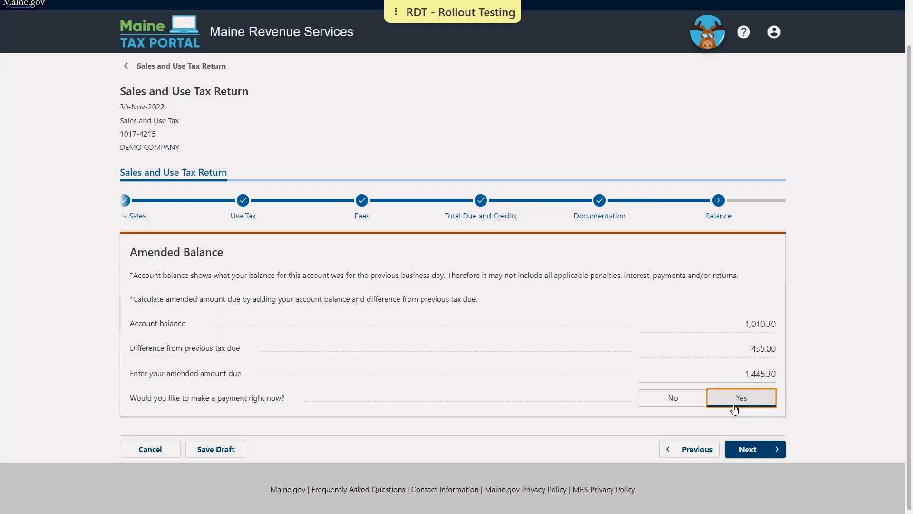
{"action": "left_click", "coordinate": [752, 441]}
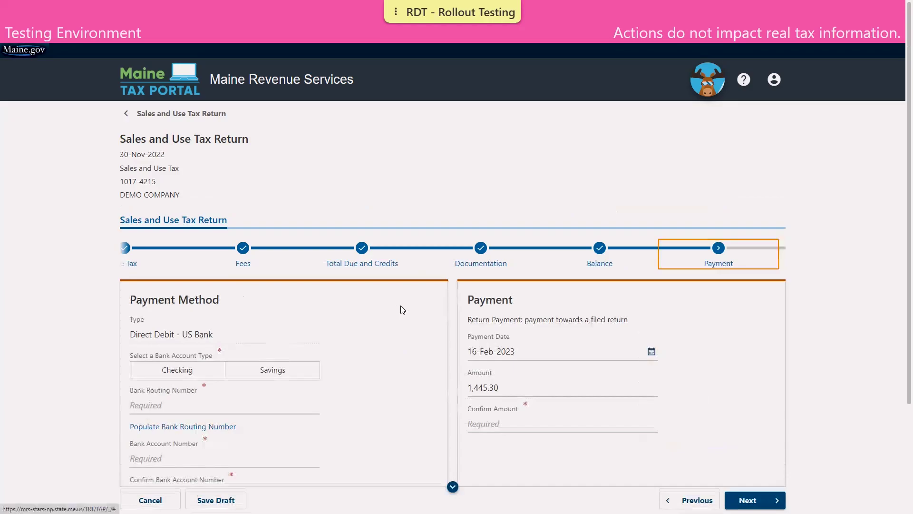
- Set the payment method to a checking account, populate the bank routing number, and enter and confirm the bank account number
{"action": "scroll", "coordinate": [376, 280], "scroll_direction": "down", "scroll_amount": 3}
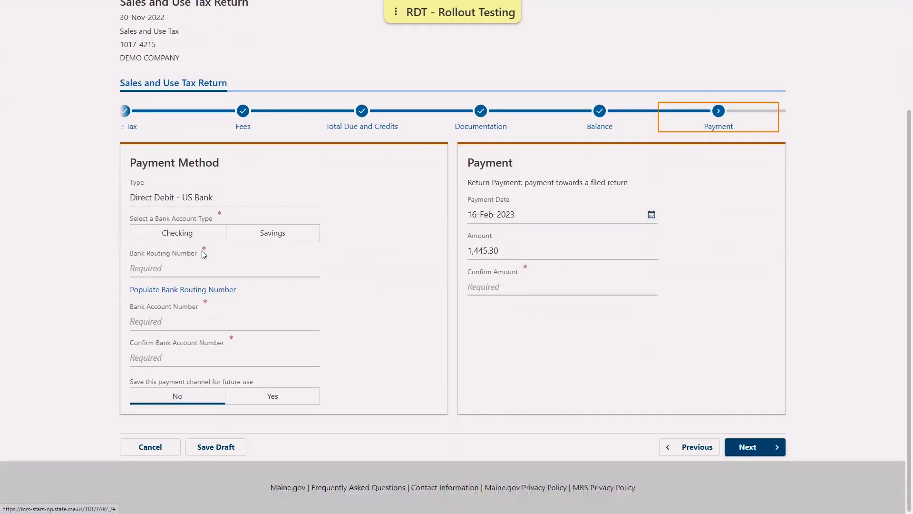
{"action": "left_click", "coordinate": [171, 235]}
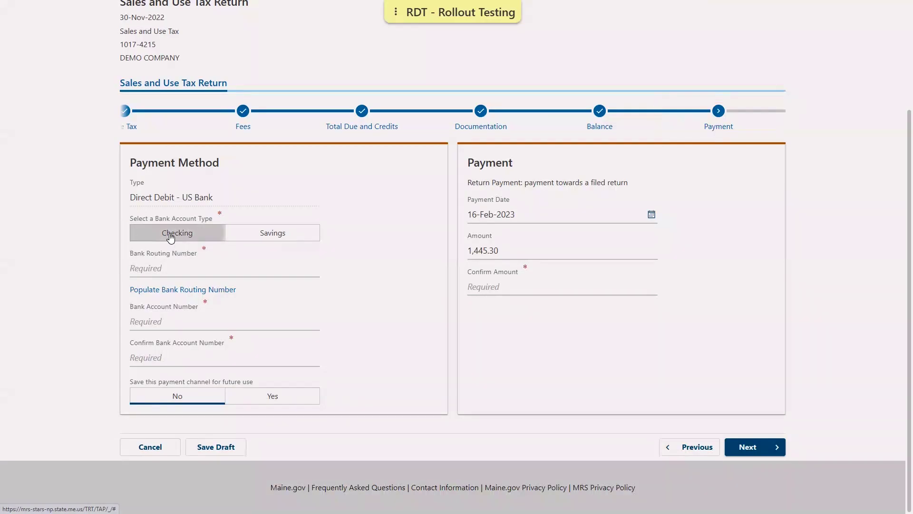
{"action": "left_click", "coordinate": [179, 290]}
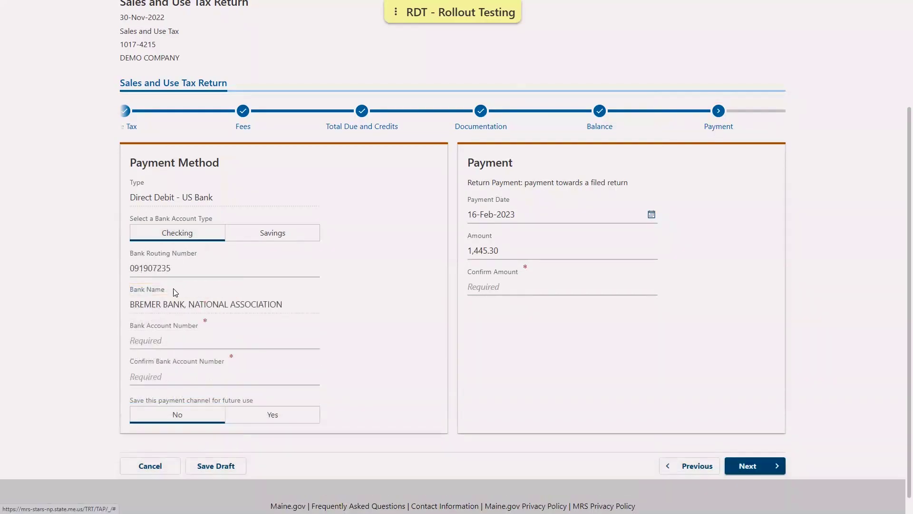
{"action": "left_click", "coordinate": [163, 338]}
{"action": "type", "text": "1"}
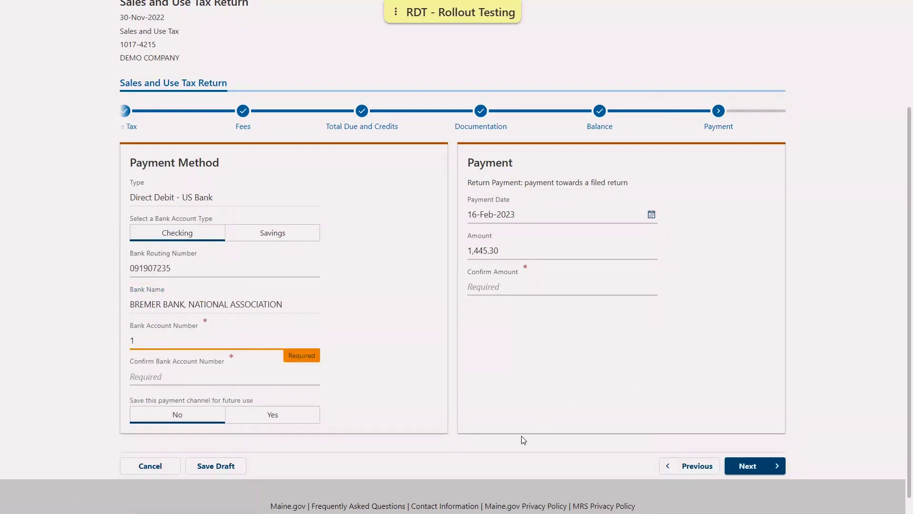
{"action": "left_click", "coordinate": [214, 377]}
{"action": "type", "text": "1"}
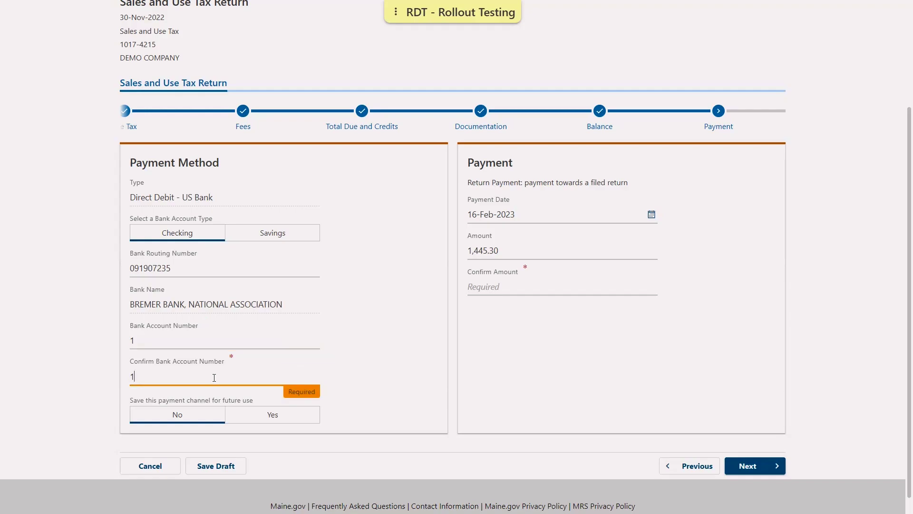
{"action": "left_click", "coordinate": [403, 370]}
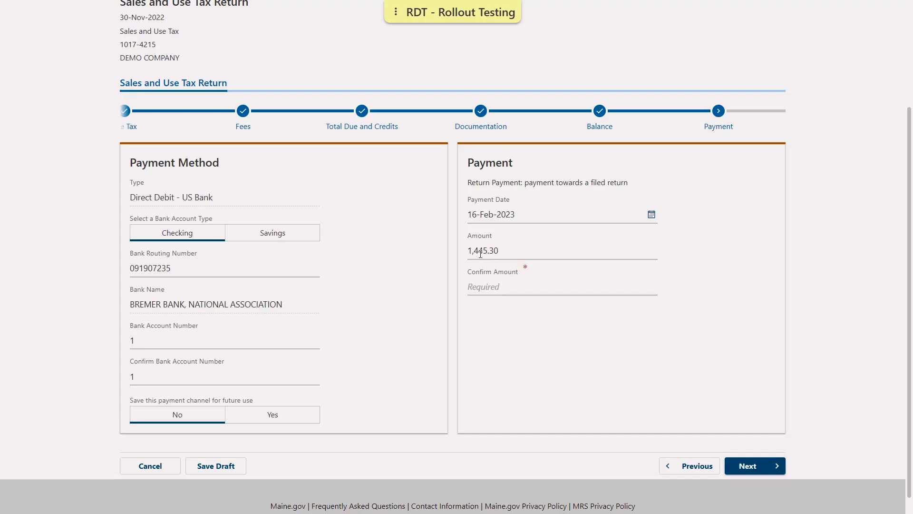
- Confirm the payment amount as 1,445.30 and continue to the Summary section
{"action": "left_click", "coordinate": [488, 289]}
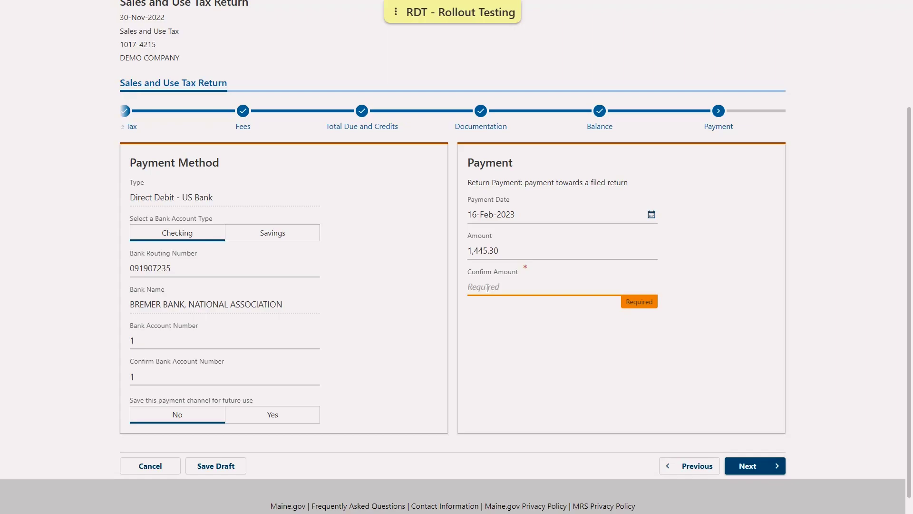
{"action": "type", "text": "1,445.30"}
{"action": "left_click", "coordinate": [756, 471]}
{"action": "left_click", "coordinate": [756, 471]}
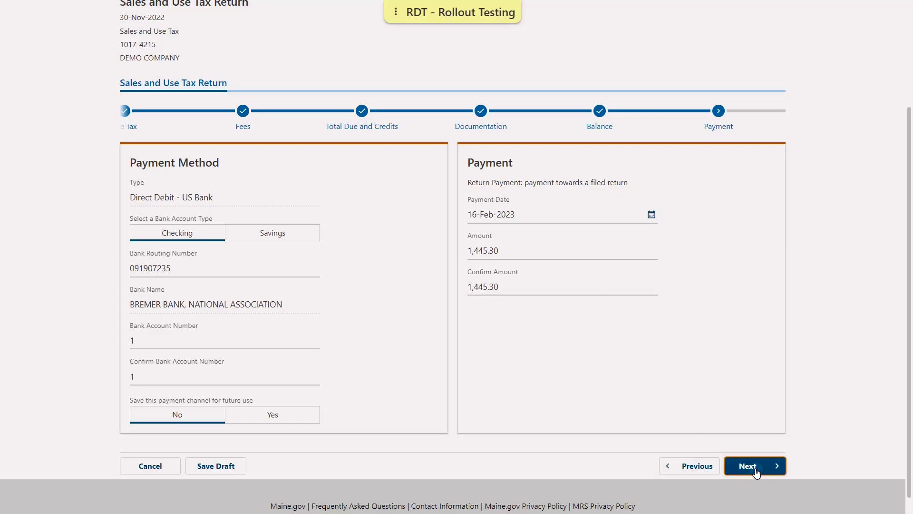
- Review the return's tax calculation summary and continue to the Declaration section
{"action": "scroll", "coordinate": [547, 275], "scroll_direction": "down", "scroll_amount": 2}
{"action": "scroll", "coordinate": [548, 276], "scroll_direction": "down", "scroll_amount": 1}
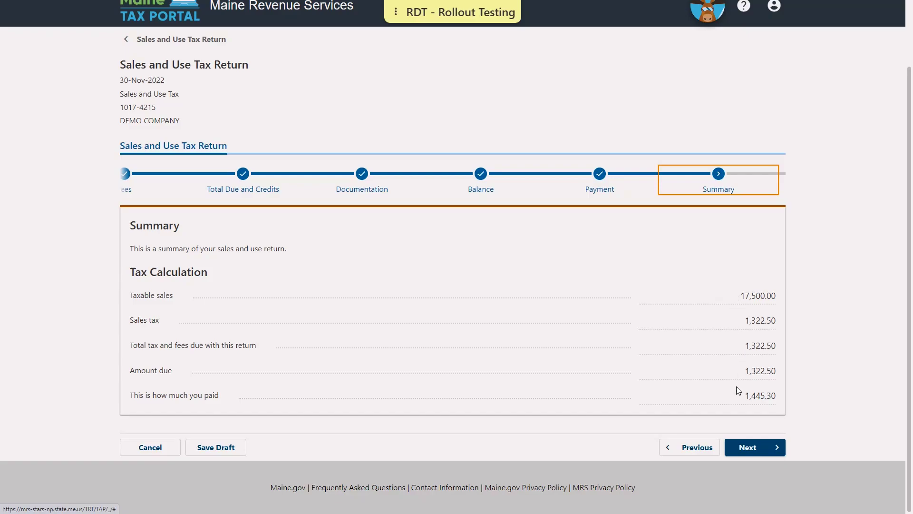
{"action": "left_click", "coordinate": [774, 450]}
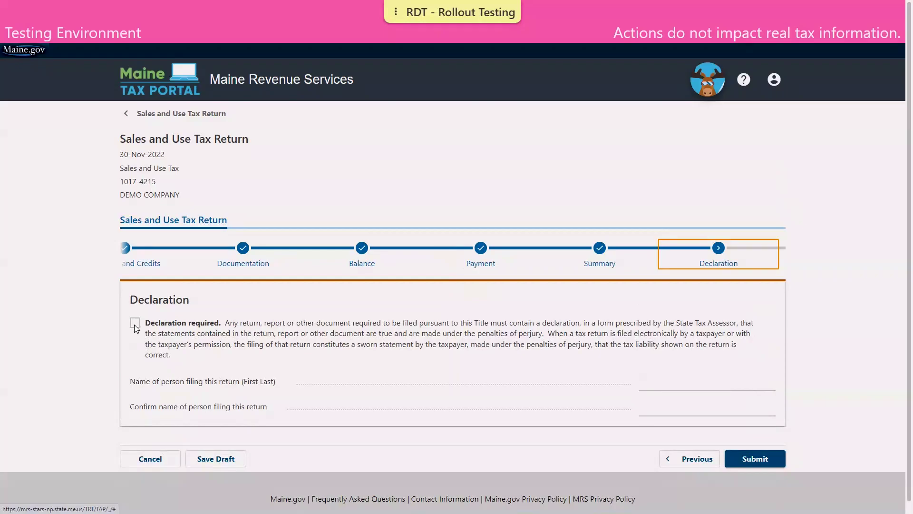
- Accept the required declaration, enter and confirm the name of the person filing, and submit the amended return
{"action": "left_click", "coordinate": [135, 323]}
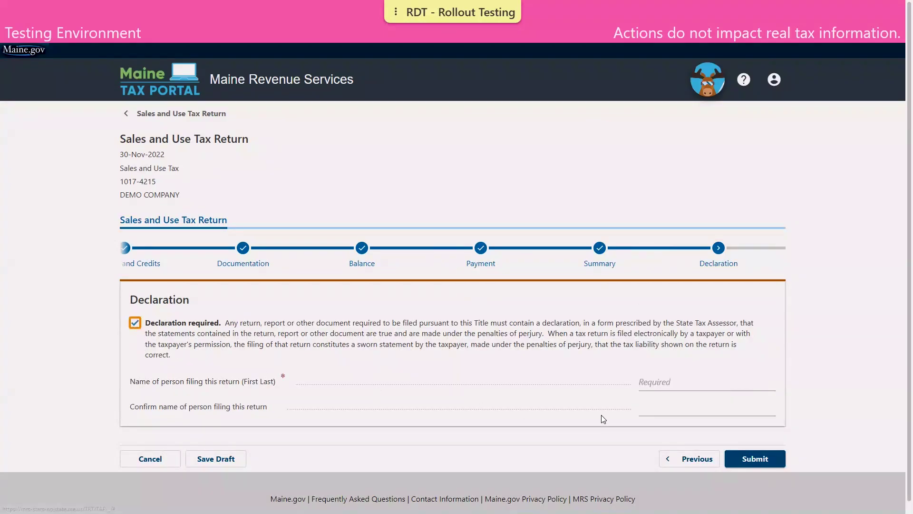
{"action": "left_click", "coordinate": [660, 381]}
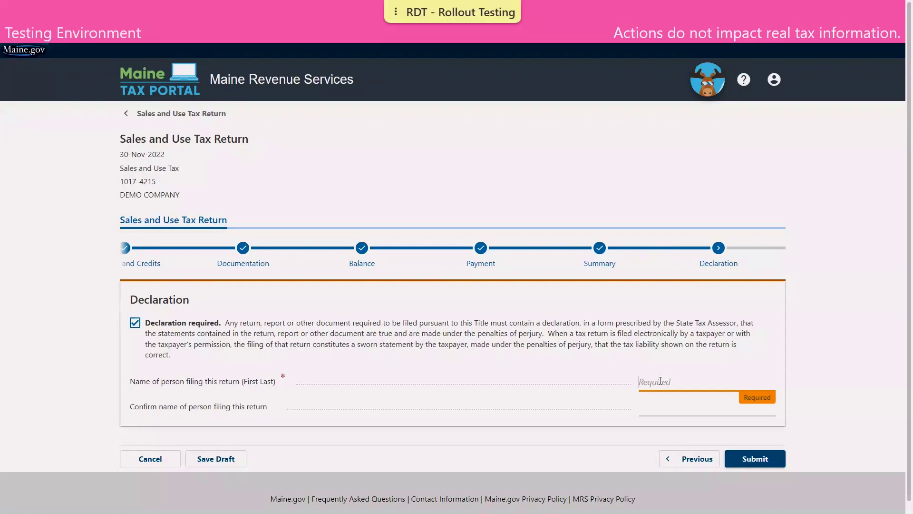
{"action": "type", "text": "JOHN TAXPAYER"}
{"action": "key", "text": "Tab"}
{"action": "type", "text": "JOHN "}
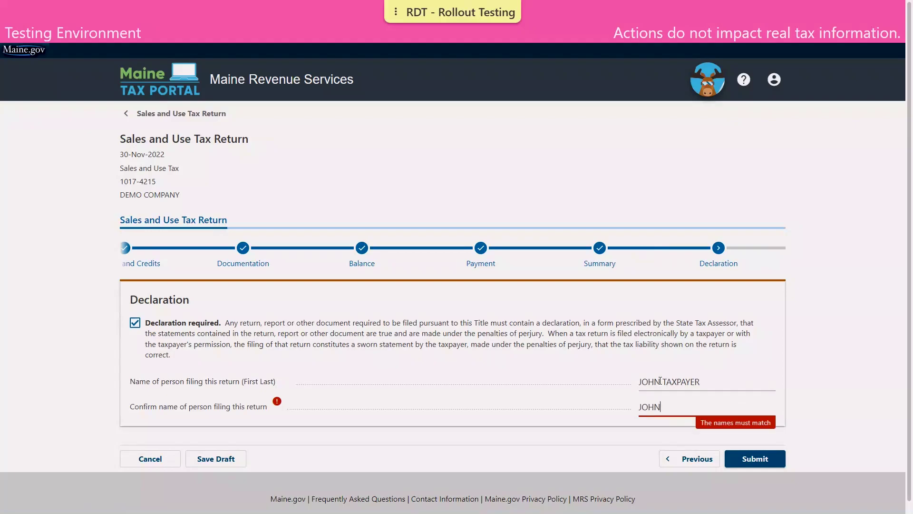
{"action": "type", "text": "TAXPAYER"}
{"action": "left_click", "coordinate": [804, 427]}
{"action": "left_click", "coordinate": [777, 458]}
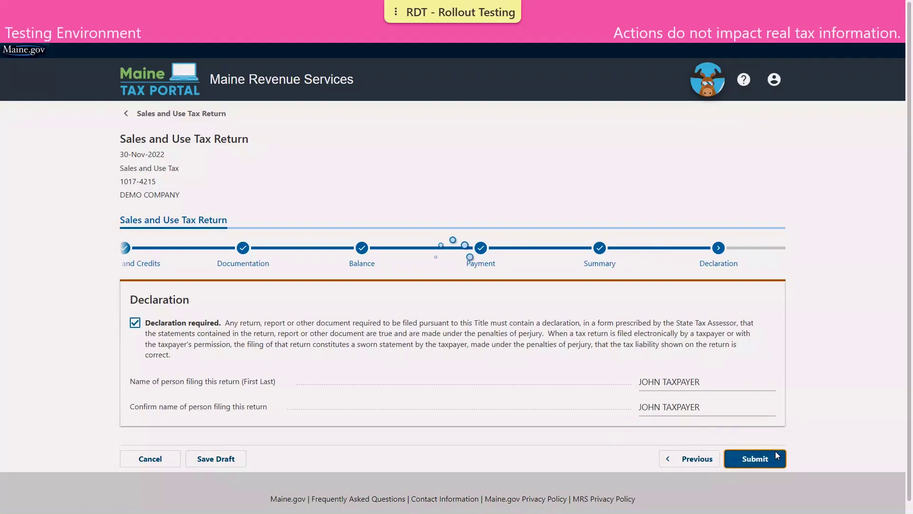